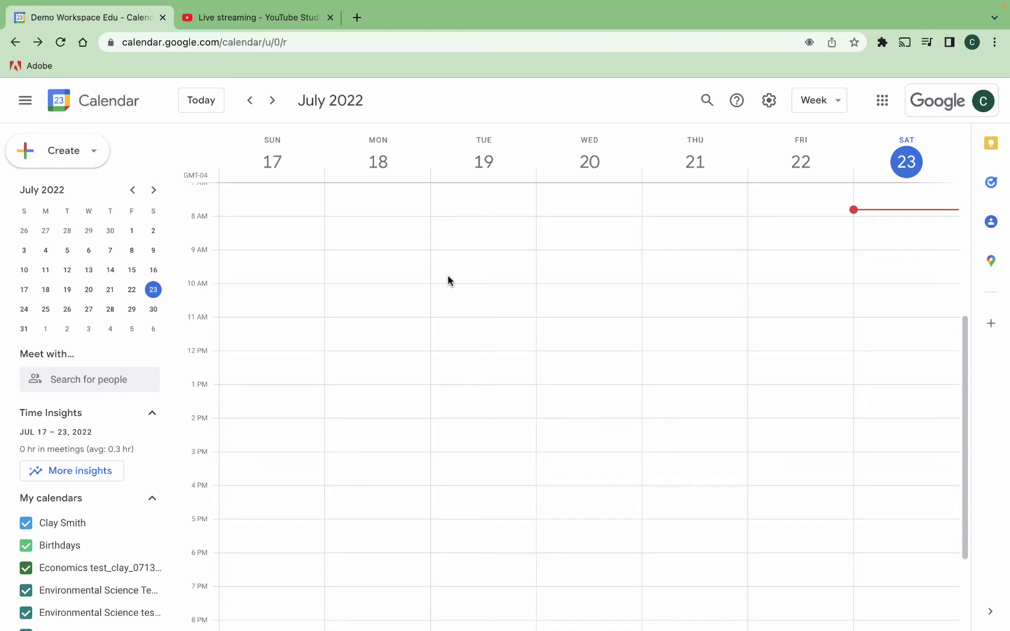
- Create a 'Demo' event in Saturday's 8 AM slot and attach Google Meet conferencing in full details
click(887, 233)
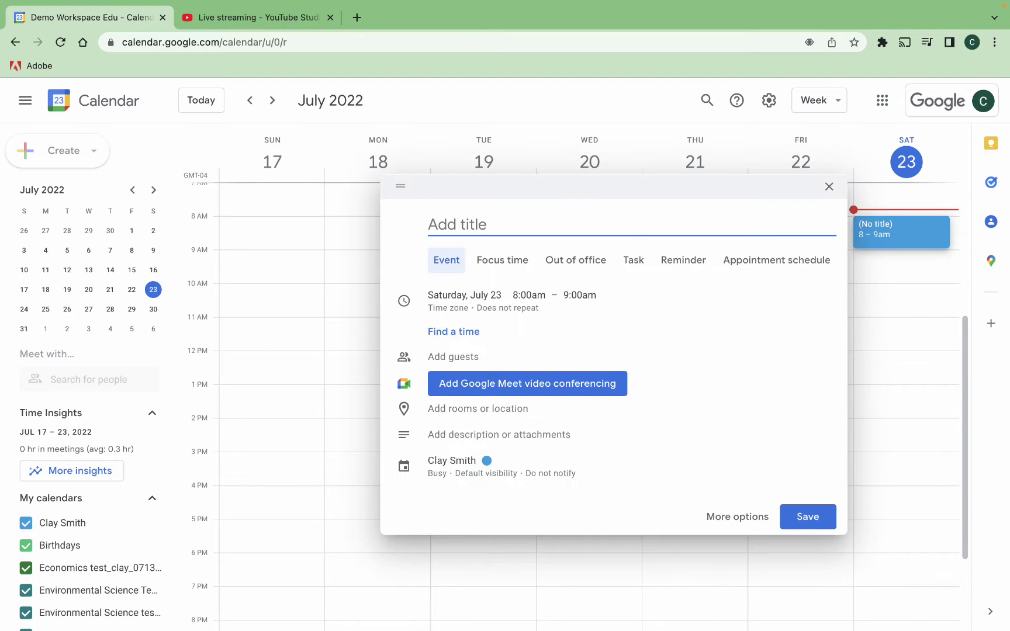
text(Demo)
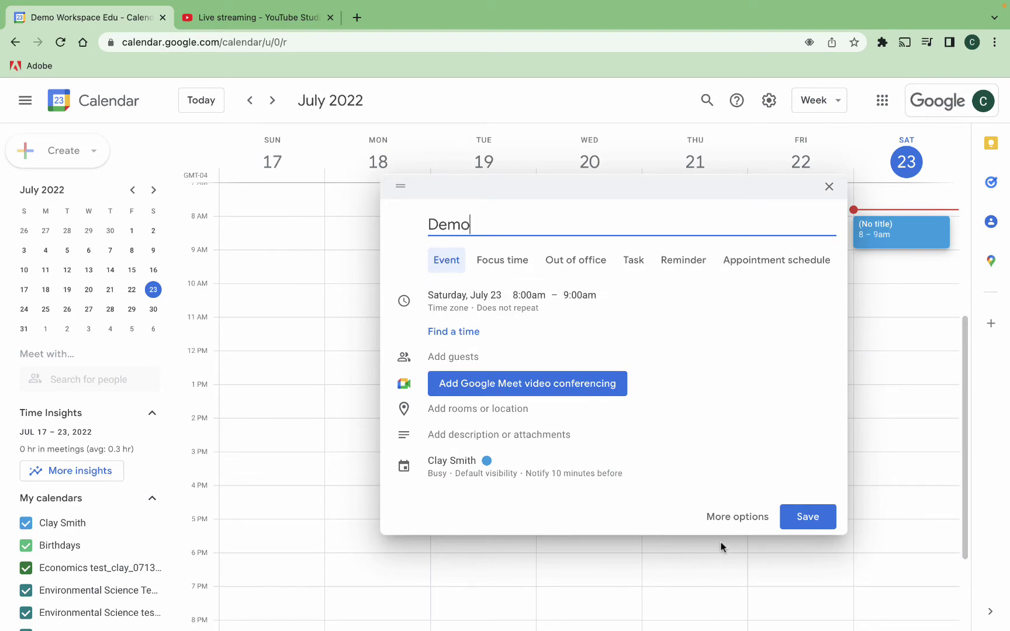
click(724, 517)
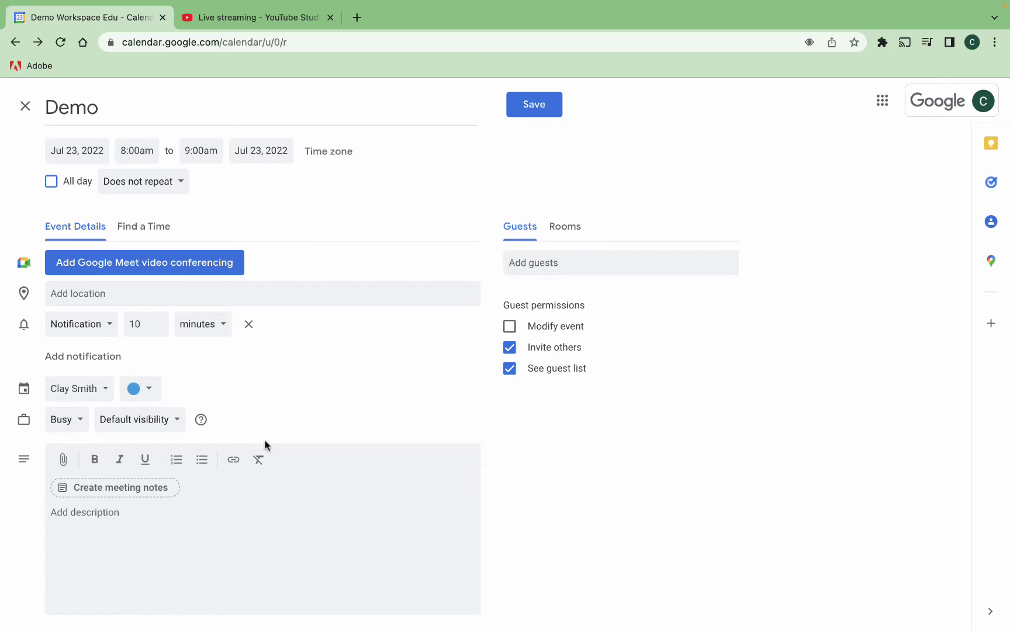
click(110, 264)
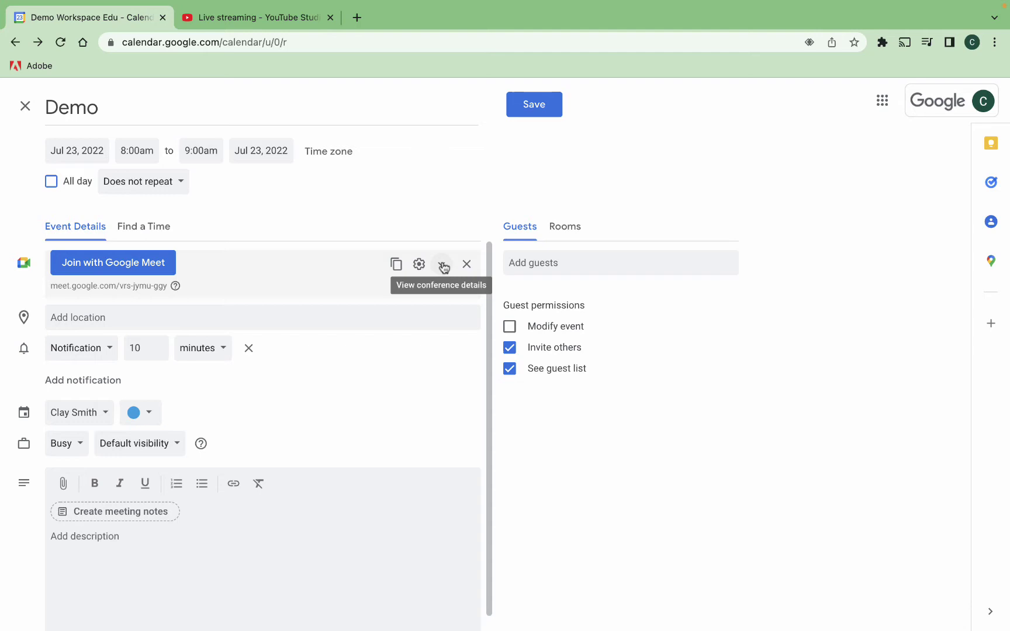
- Attach a live stream to the Demo event's Meet conference, accepting the settings-reset warning
click(443, 265)
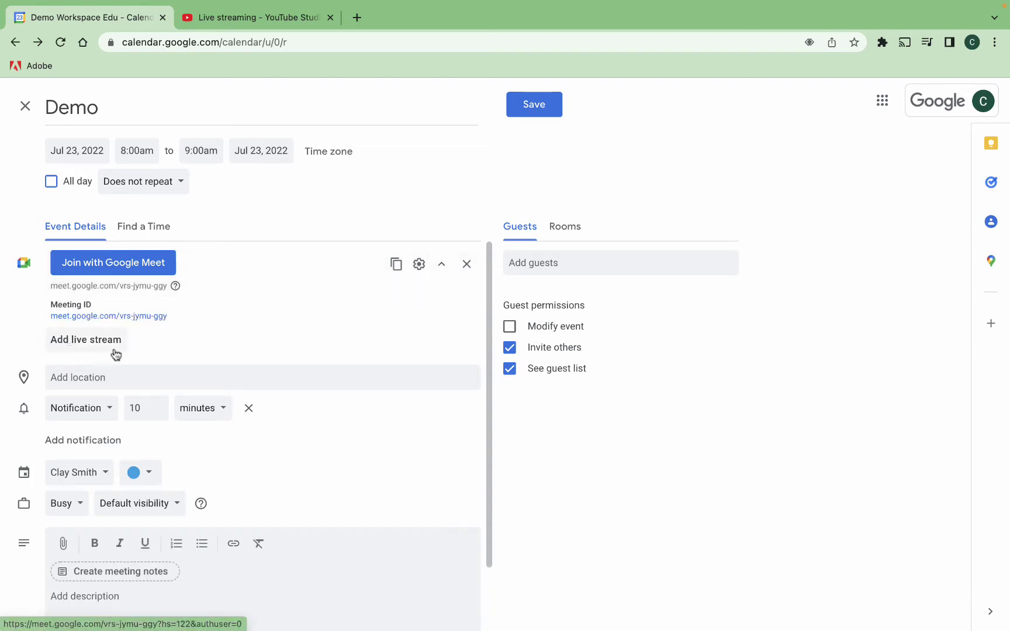
click(92, 344)
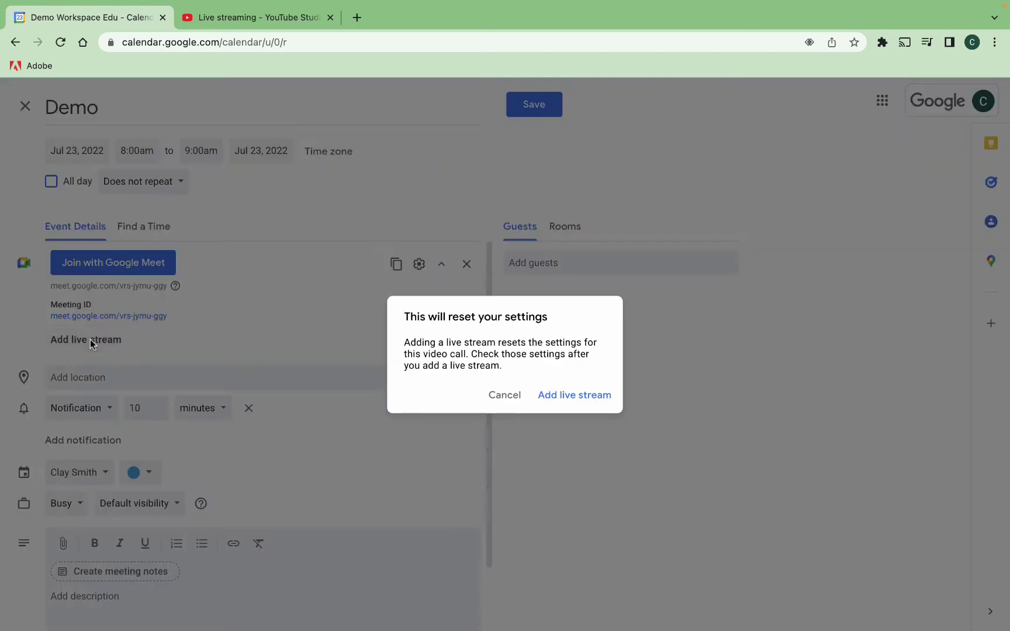
click(596, 393)
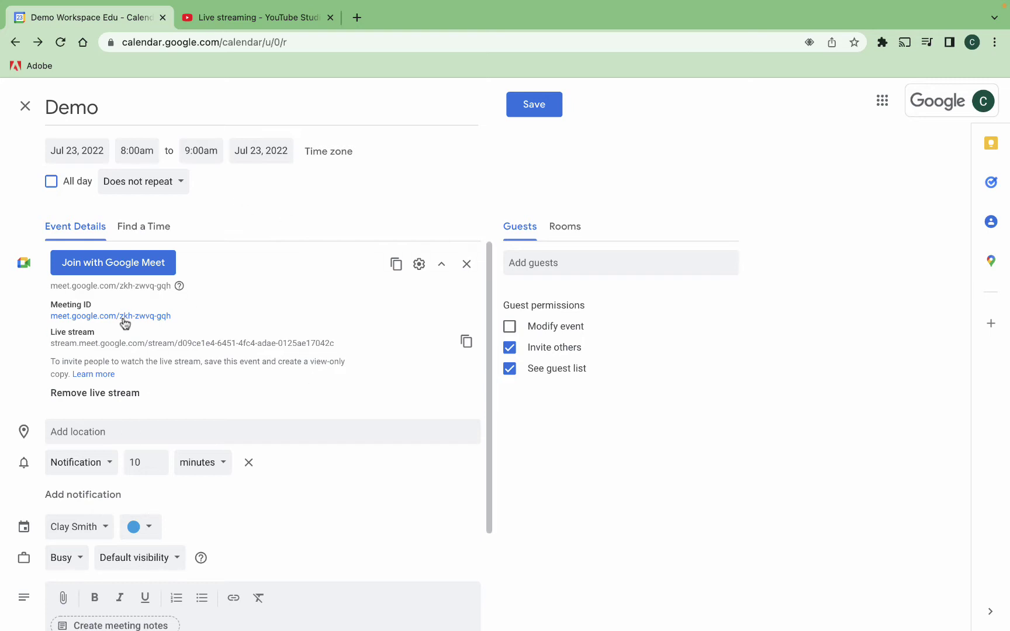
- Join the Demo event's Google Meet call from the pre-join page
click(102, 266)
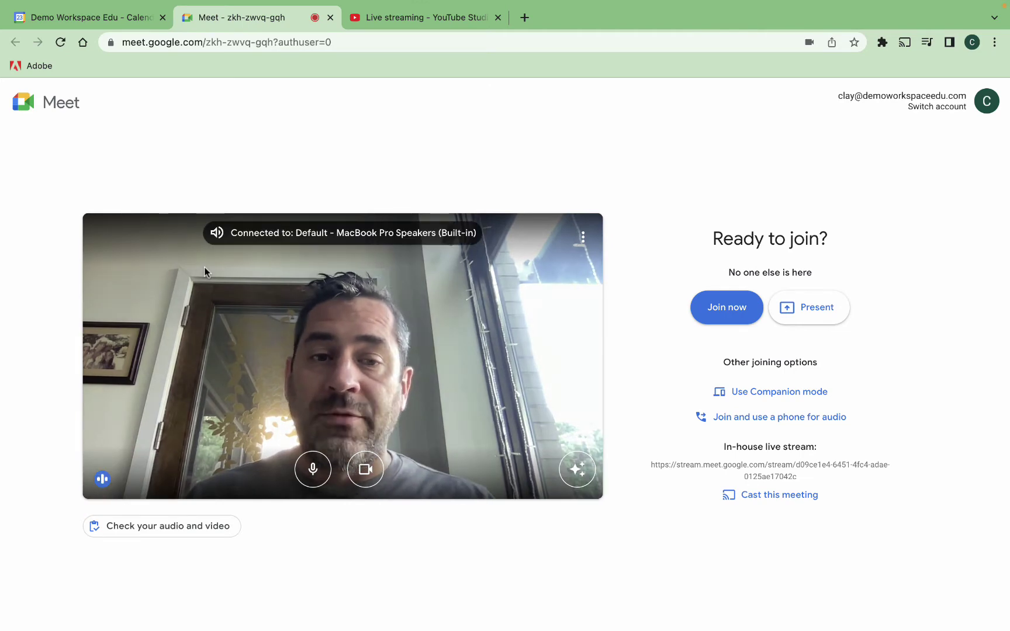
click(726, 309)
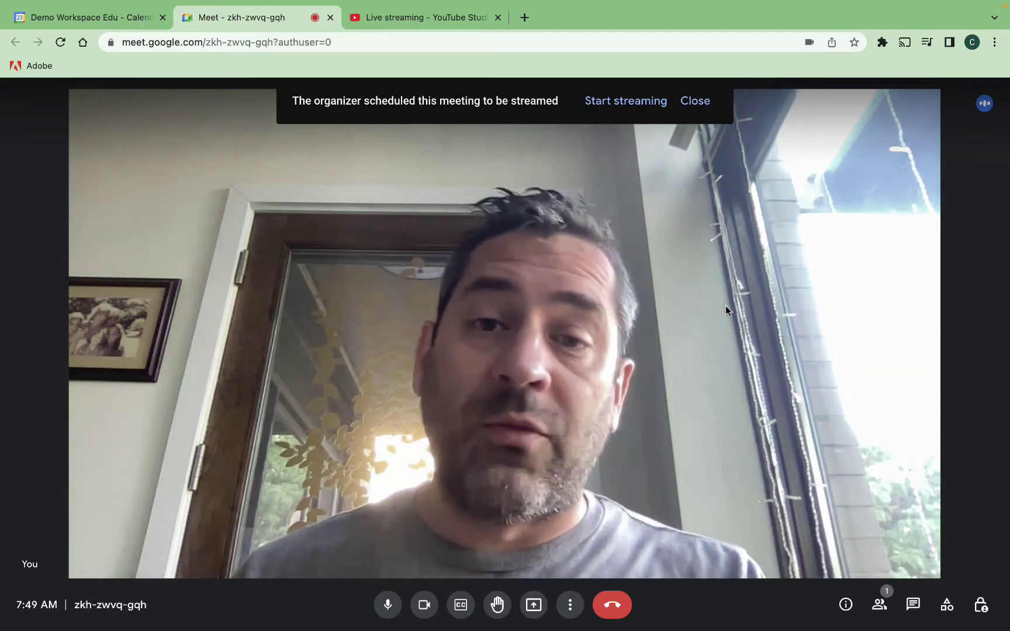
- Choose Stream with YouTube for the call and bring up Meet's live streaming event panel
click(614, 102)
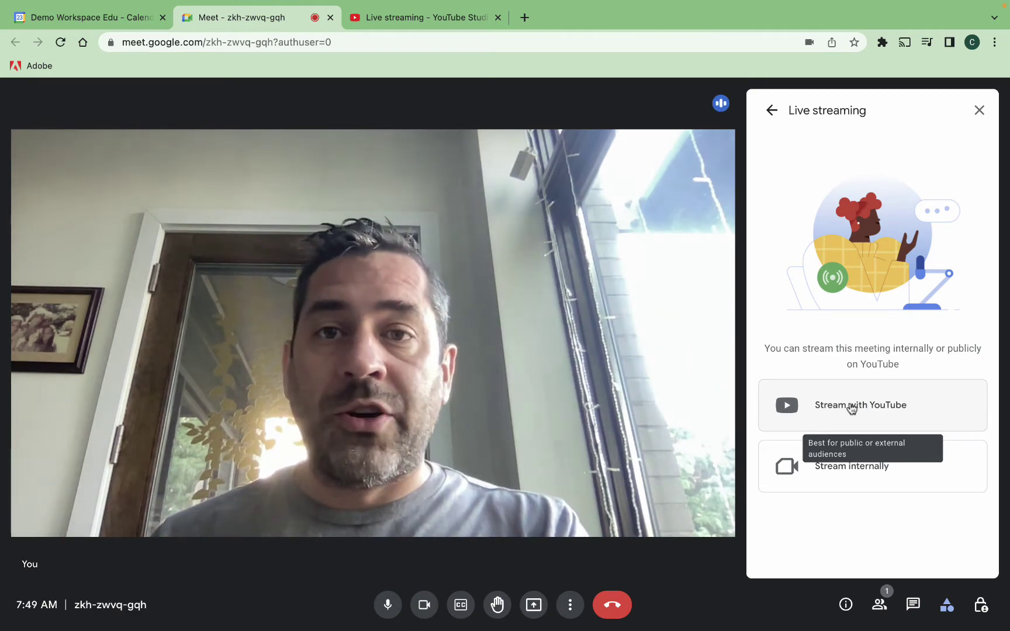
click(851, 407)
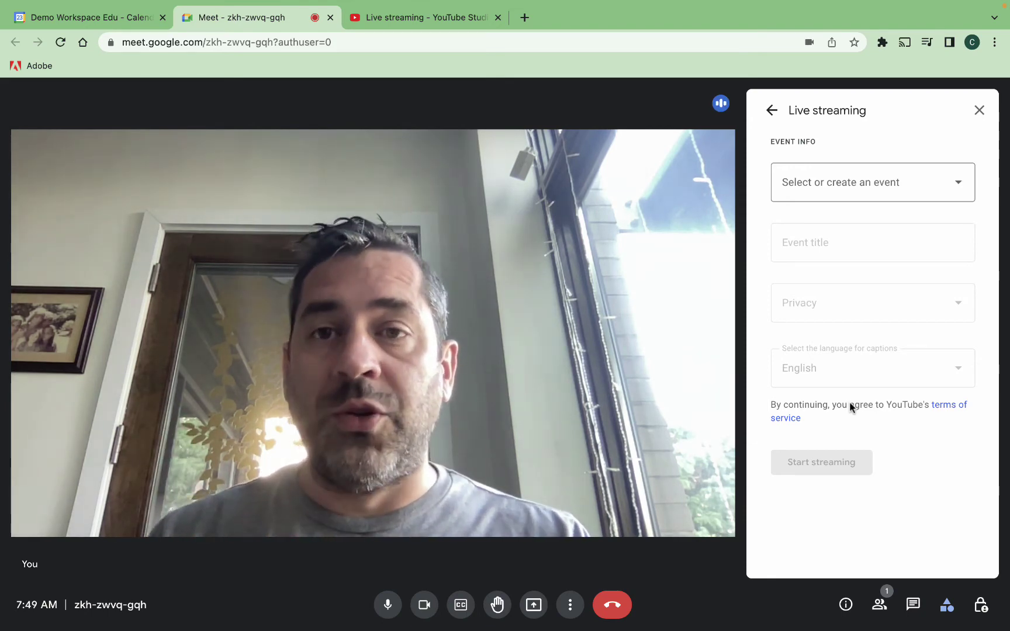
mouse_move(562, 4)
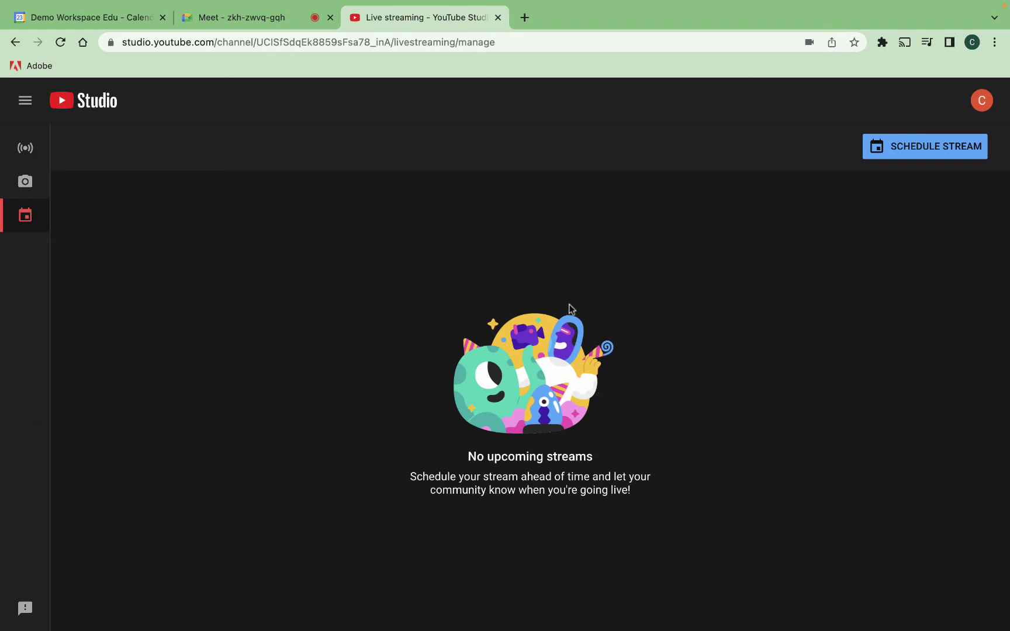
click(254, 22)
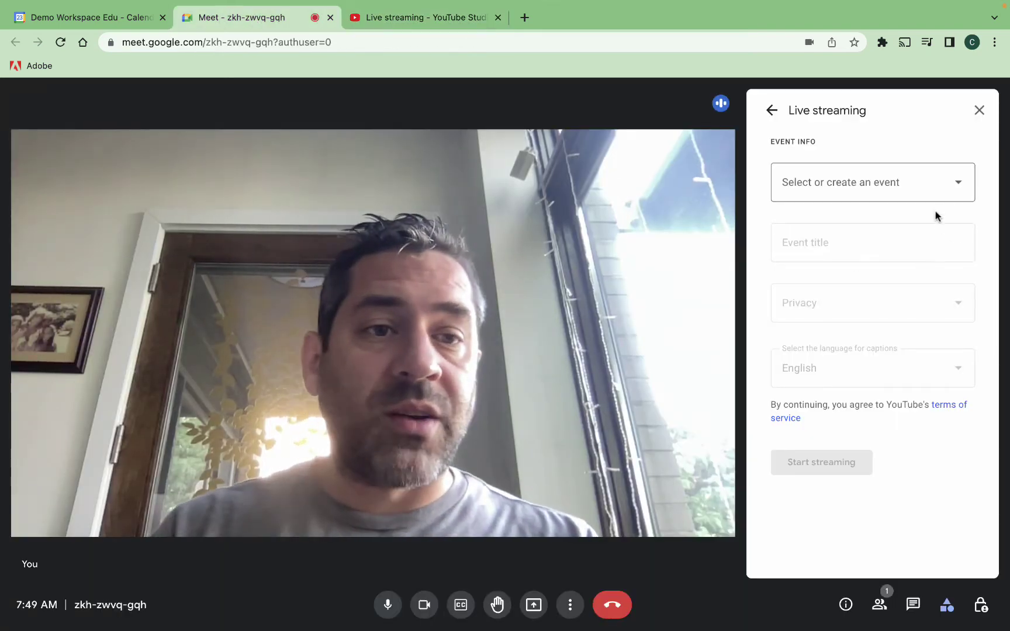
click(949, 187)
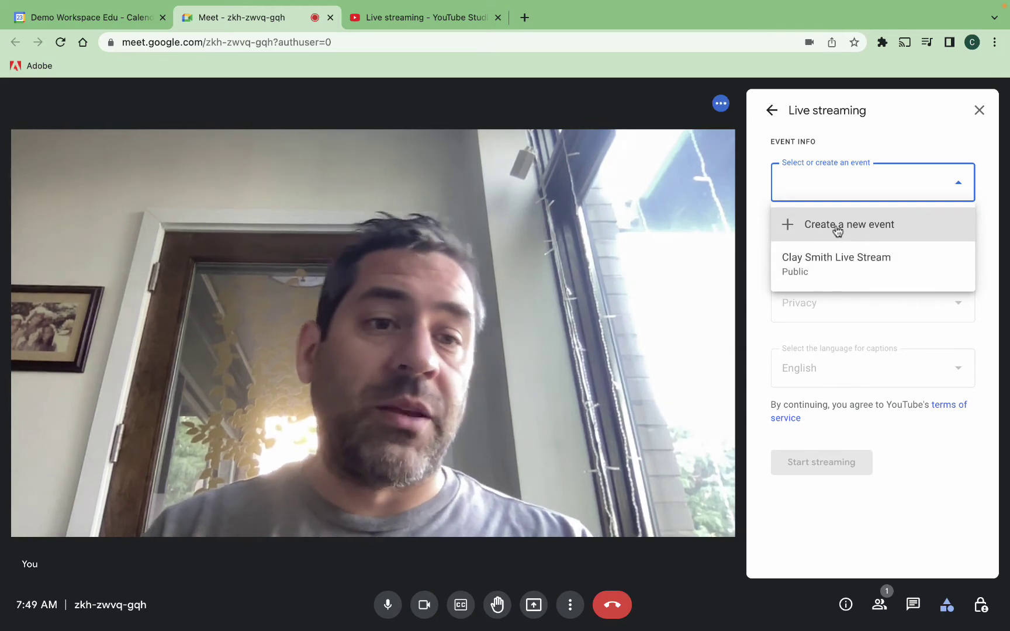
- Create a new YouTube streaming event titled 'Demo'
click(826, 187)
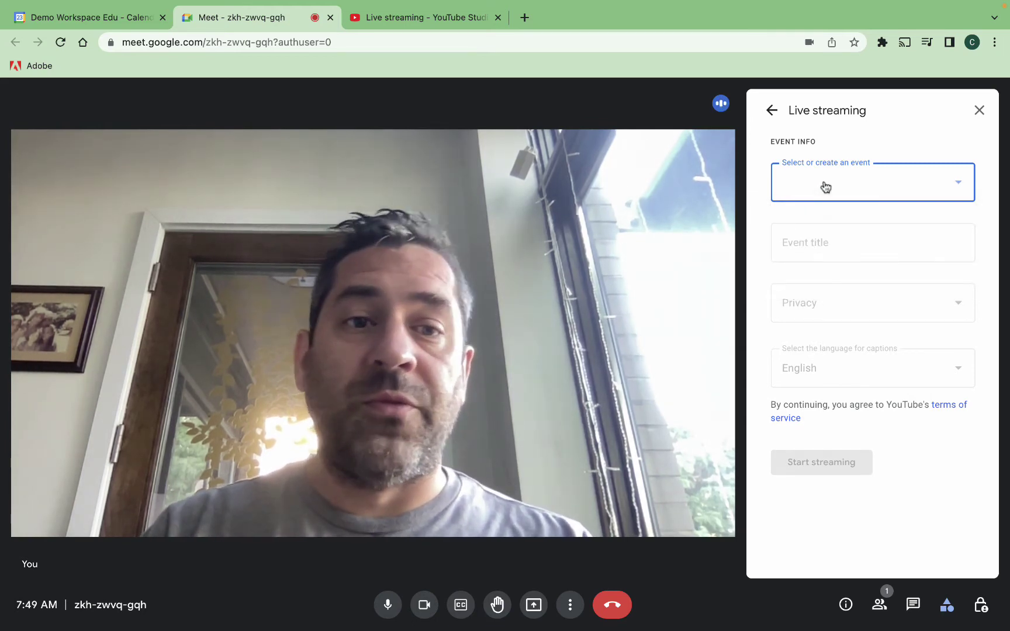
click(825, 187)
click(836, 220)
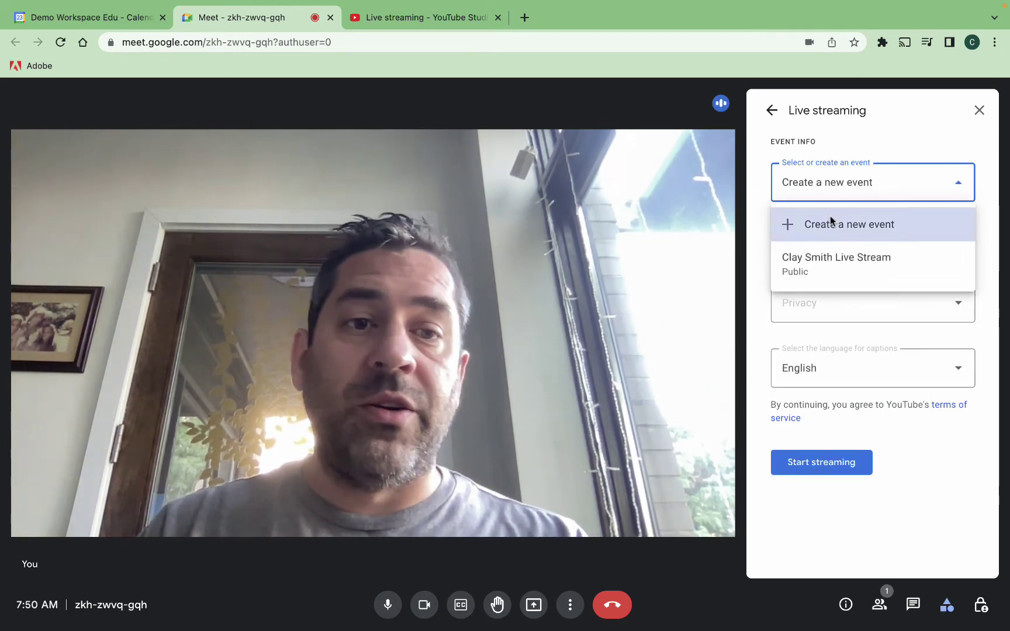
click(823, 249)
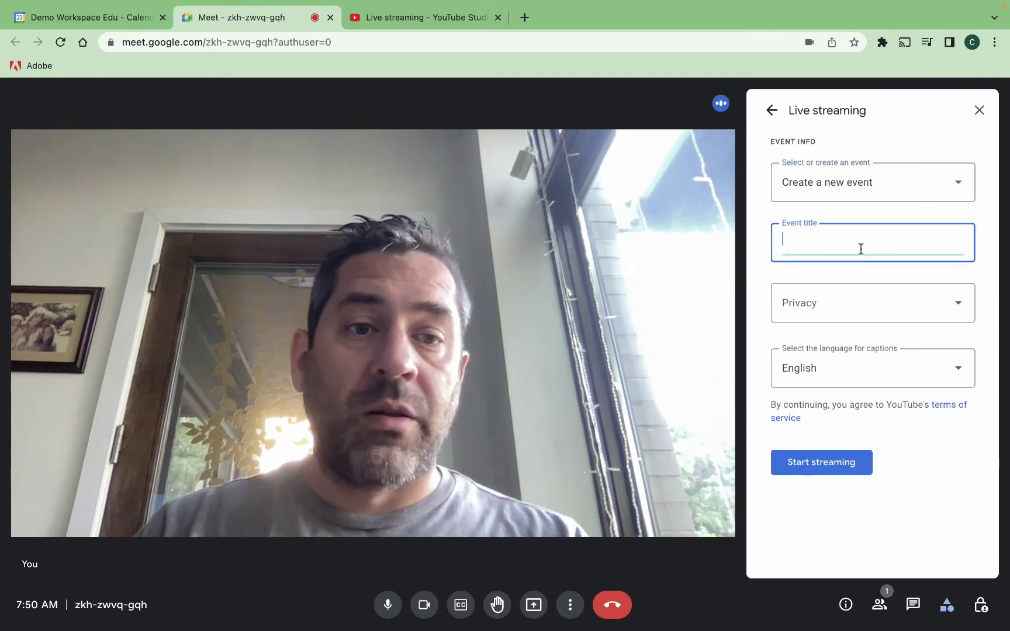
text(Demo)
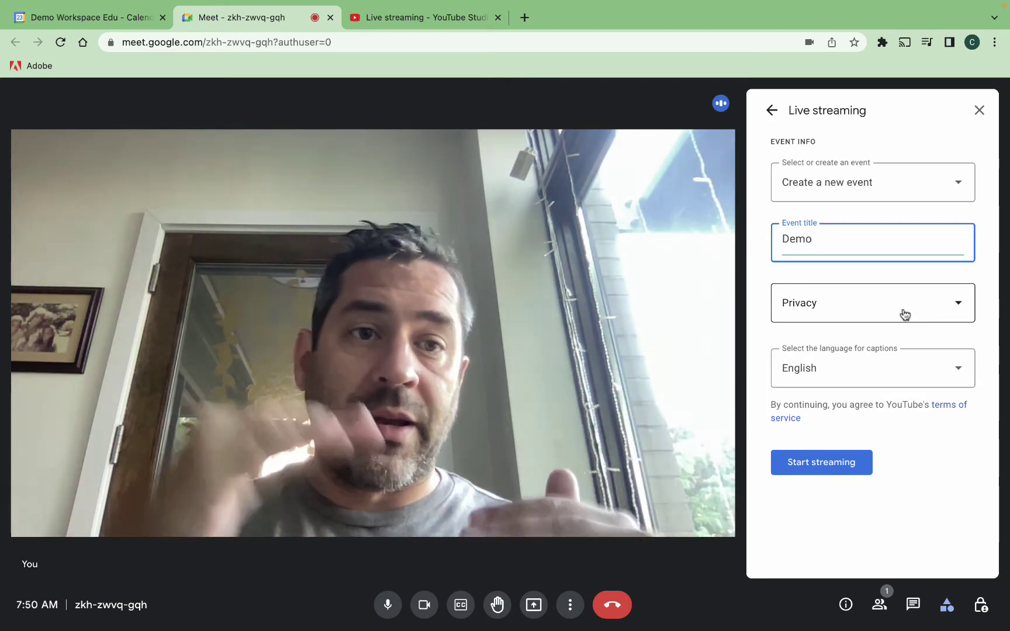
- Set the Demo stream's privacy to Unlisted and keep English as the caption language
click(889, 304)
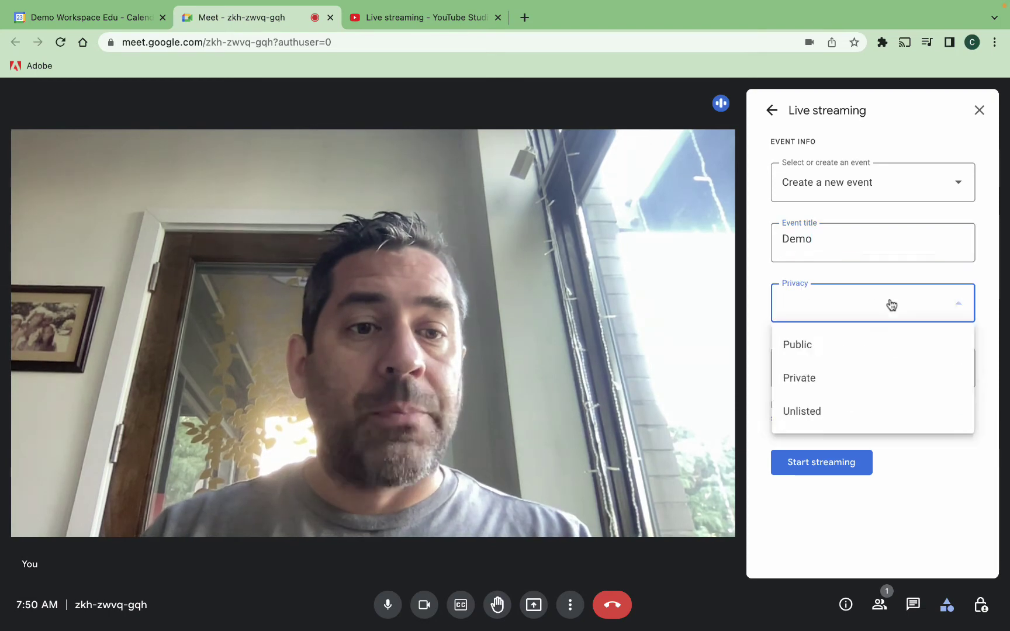
click(811, 413)
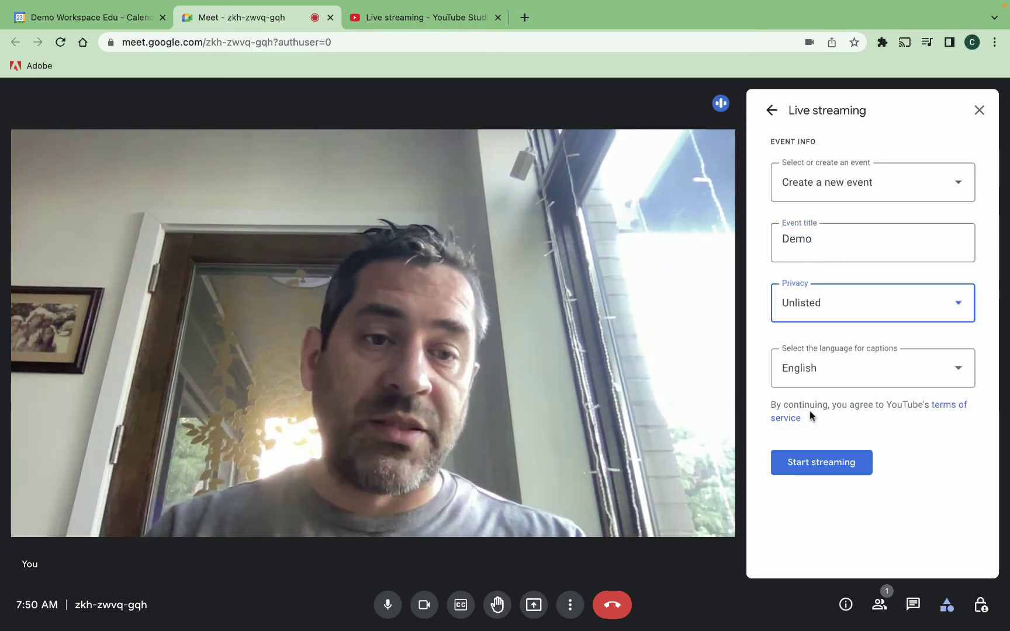
click(881, 314)
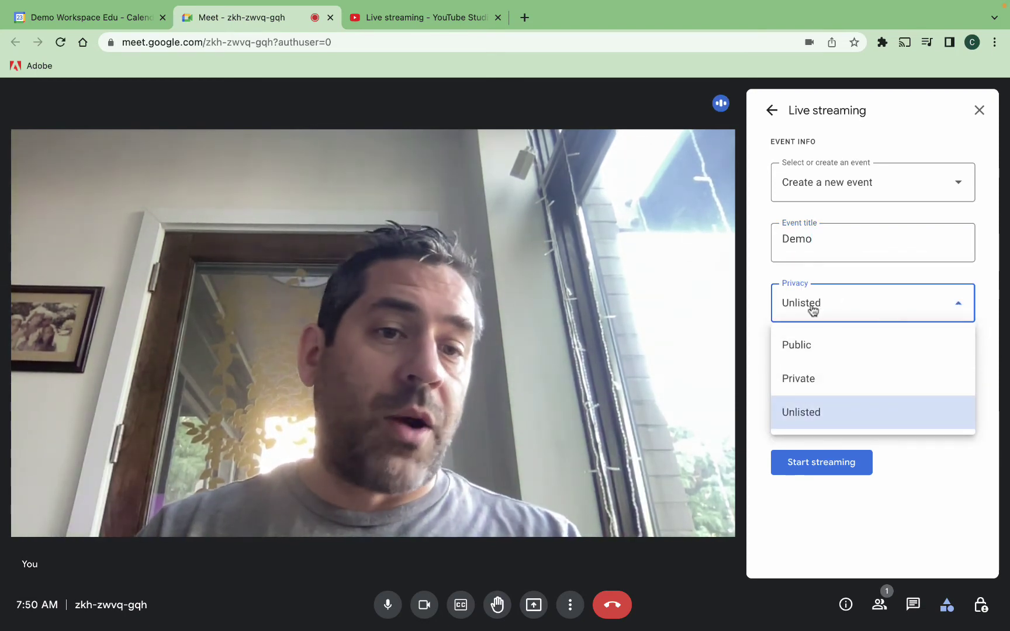
click(767, 308)
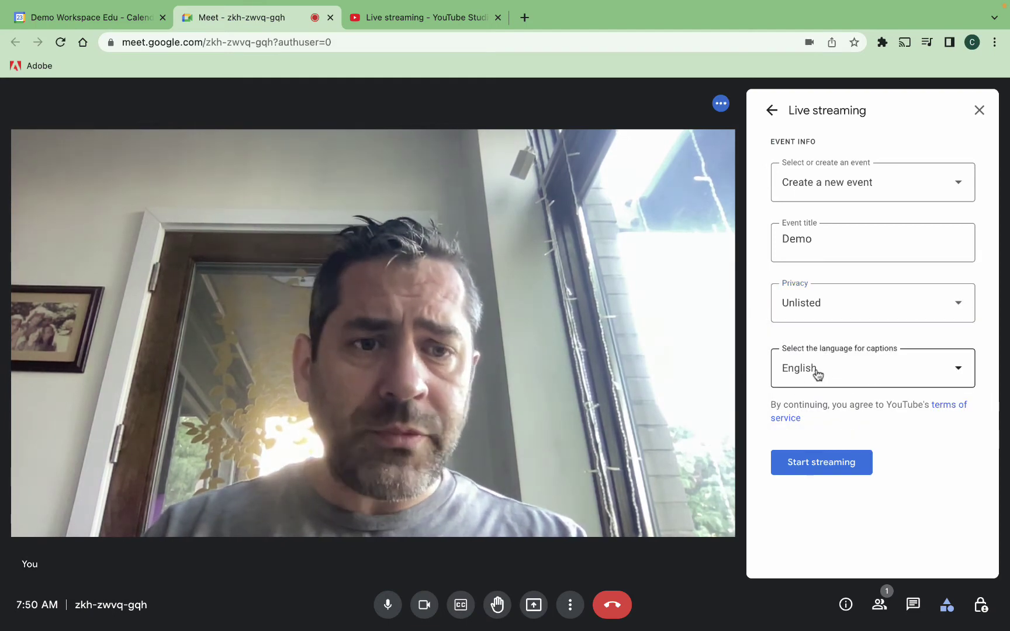
click(871, 374)
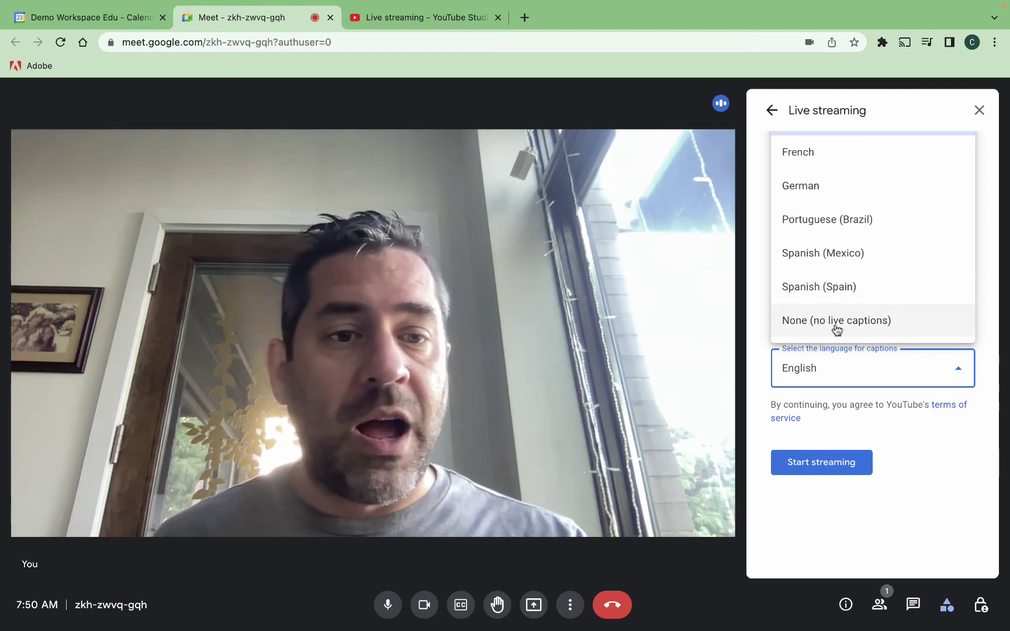
click(839, 422)
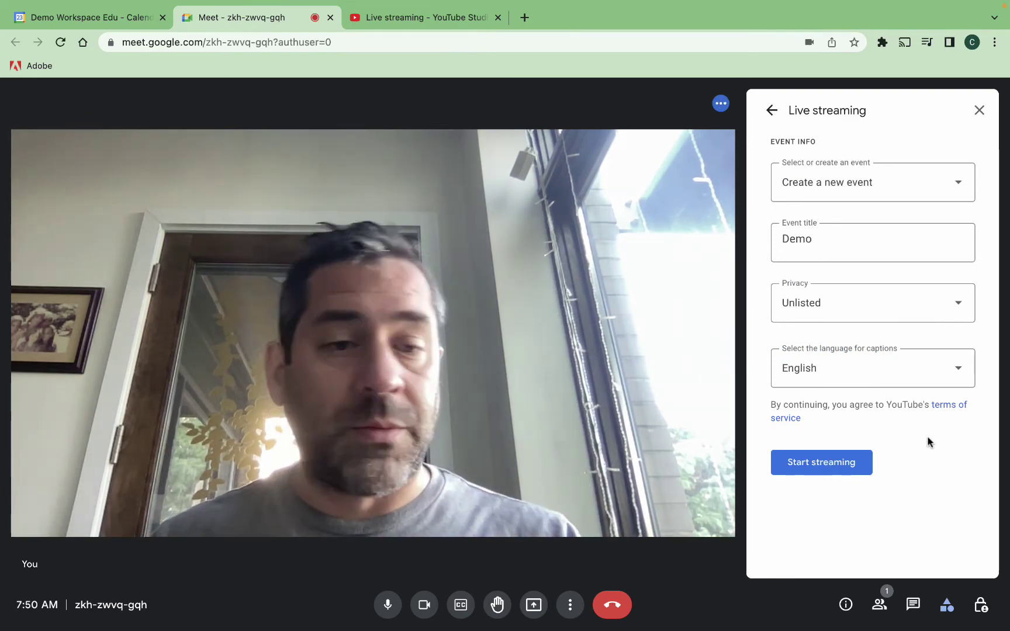
- Go live to YouTube from the Meet call and copy the live stream URL
click(822, 462)
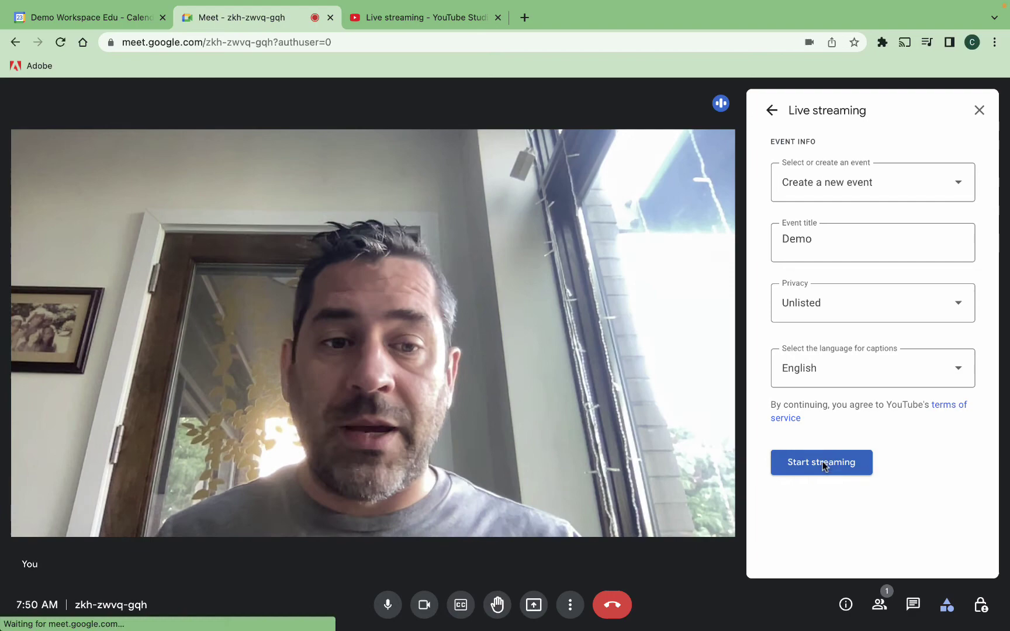
click(671, 402)
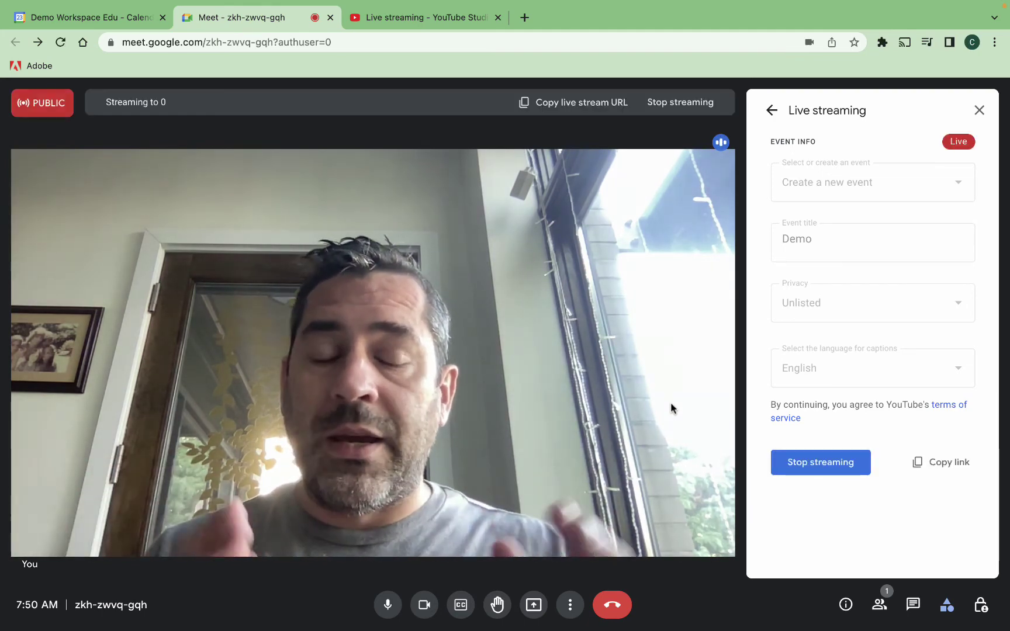
click(541, 103)
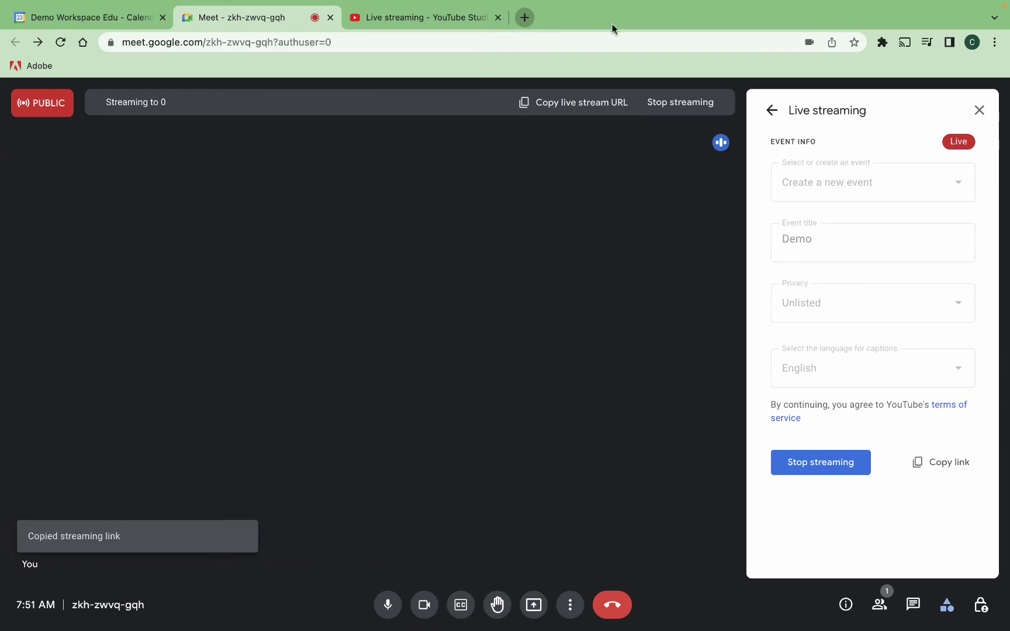
- Load the copied stream link's YouTube watch page in a new tab, then return to YouTube Studio
key(super+t)
key(super+v)
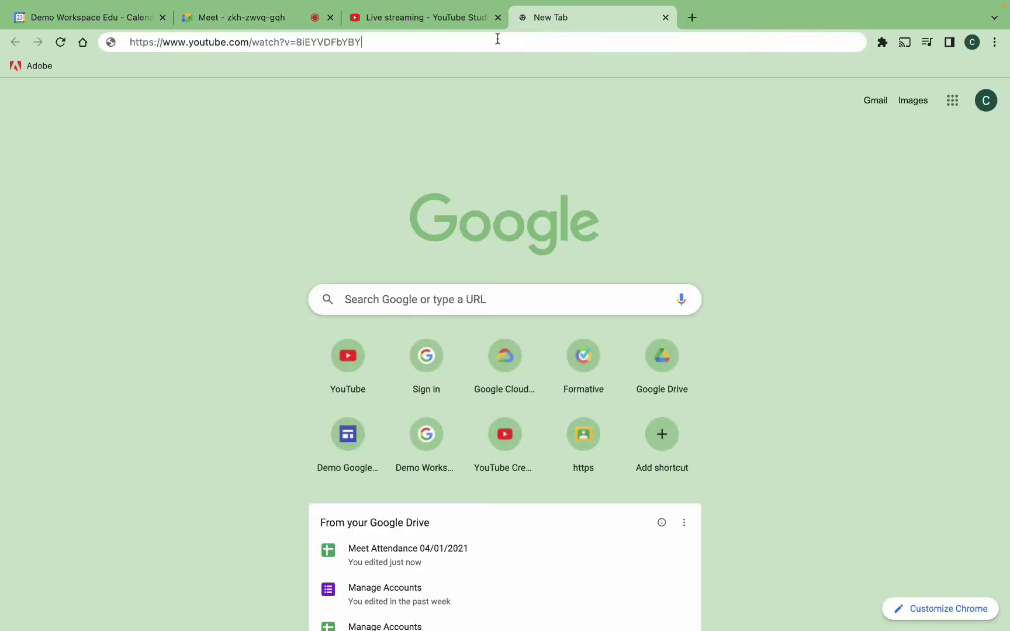
key(Return)
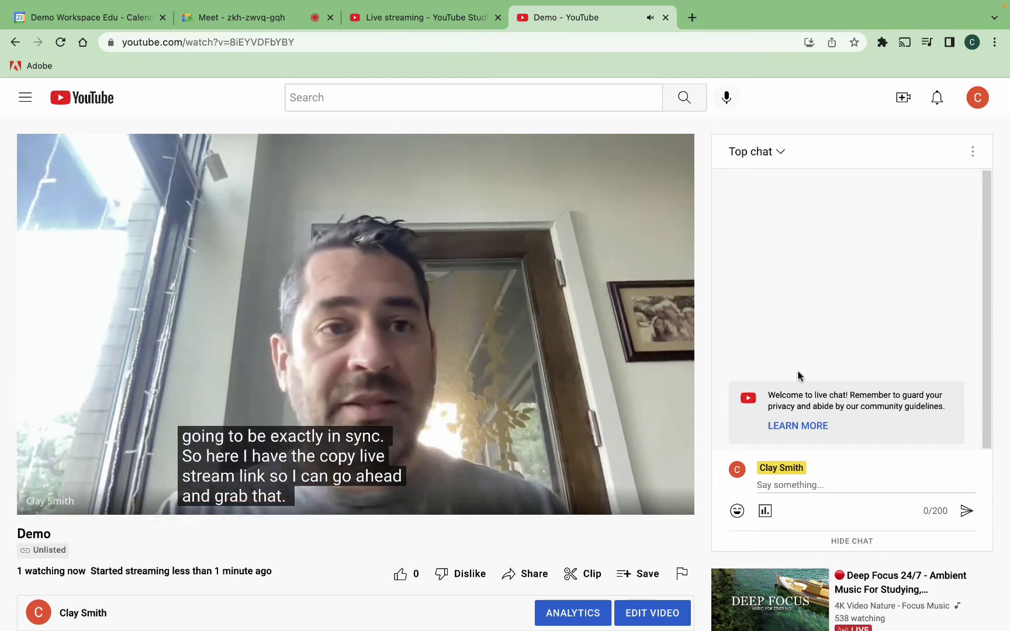
scroll(657, 450, down, 2)
scroll(657, 449, up, 2)
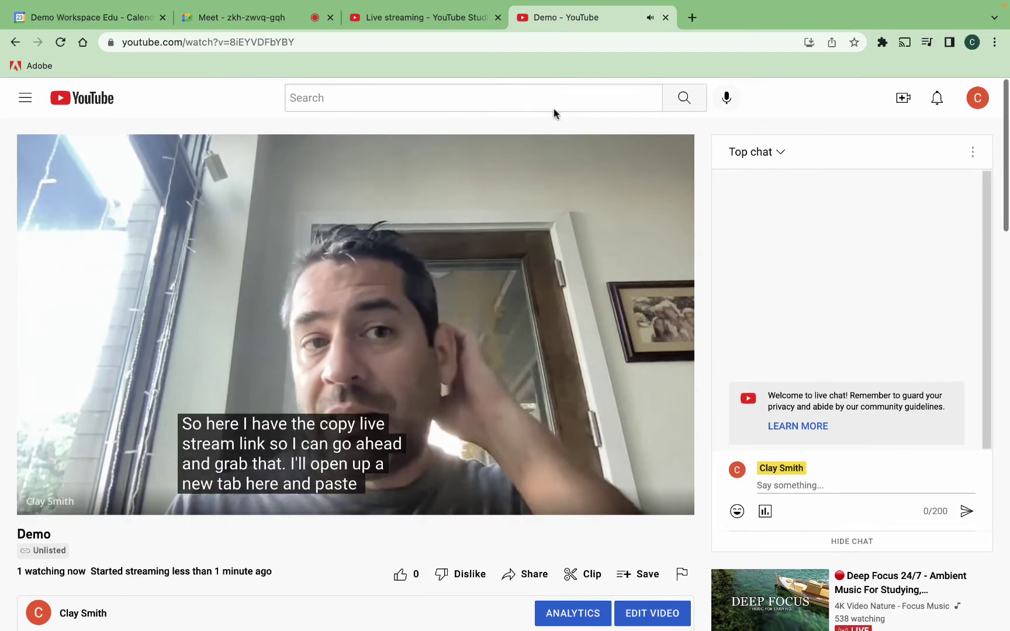
click(410, 17)
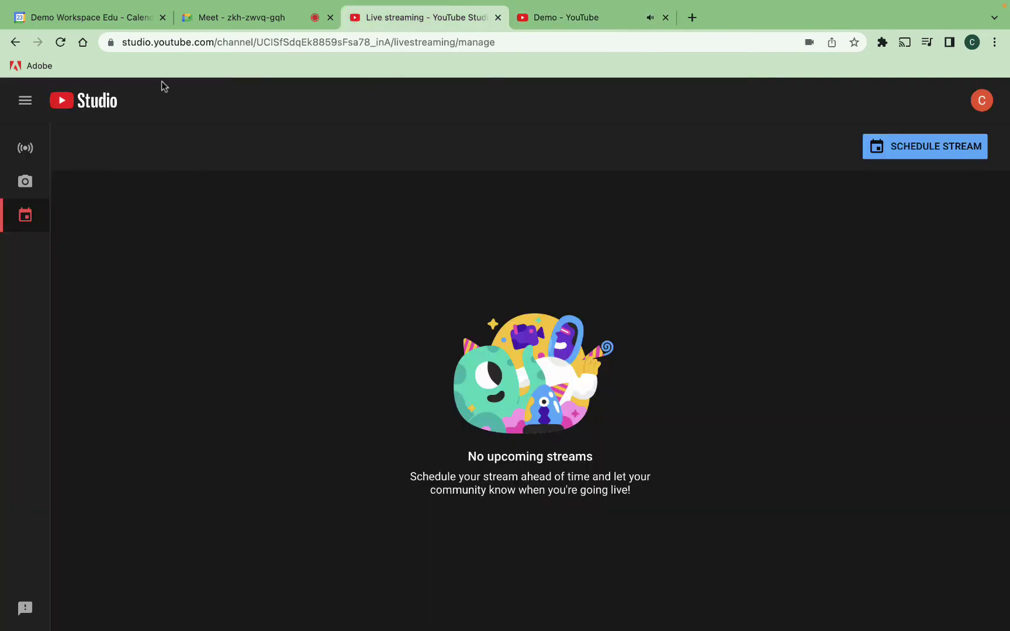
- Reload Studio's live page, choose going live by webcam, then open Demo's control room from Manage
click(208, 41)
key(Return)
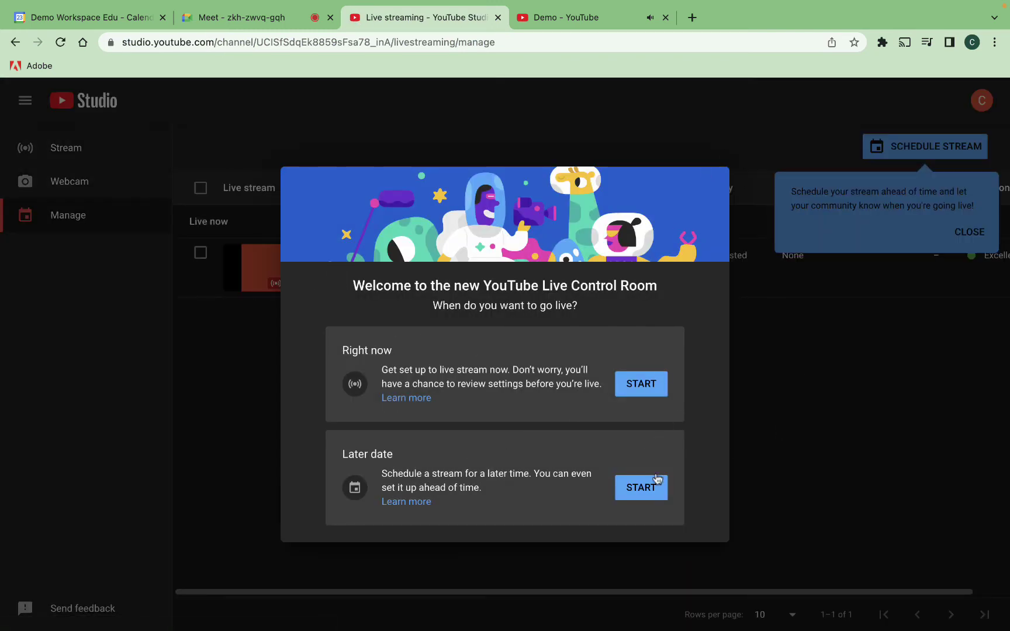
click(638, 389)
click(644, 368)
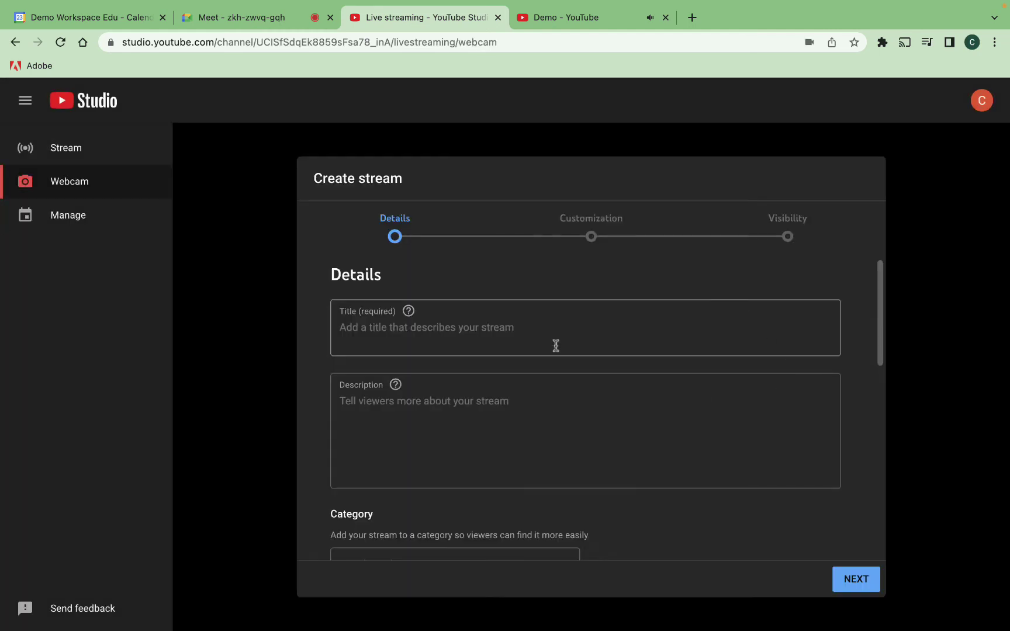
click(55, 215)
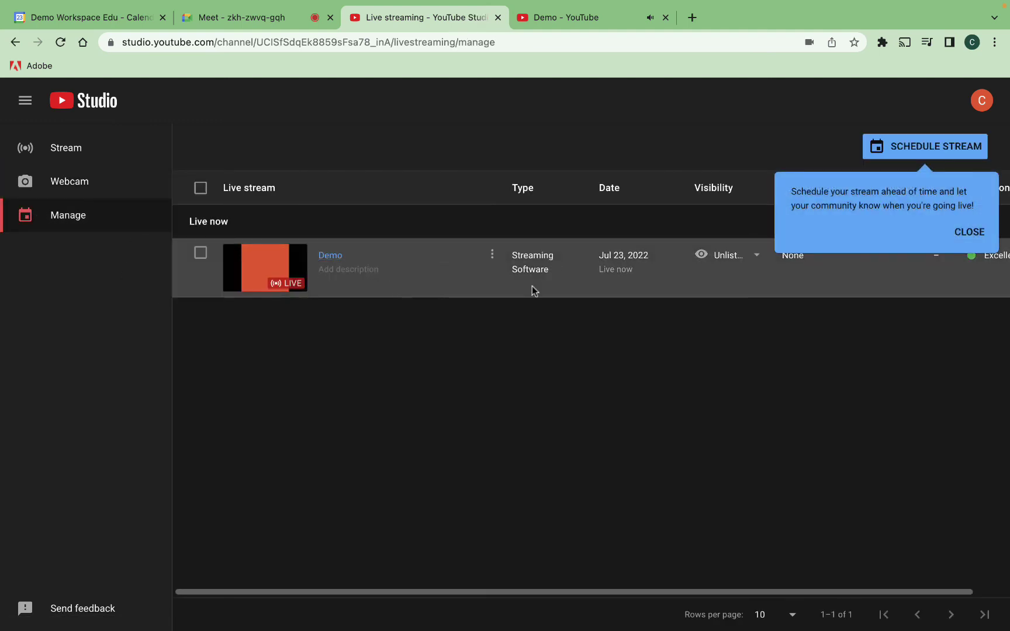
click(422, 267)
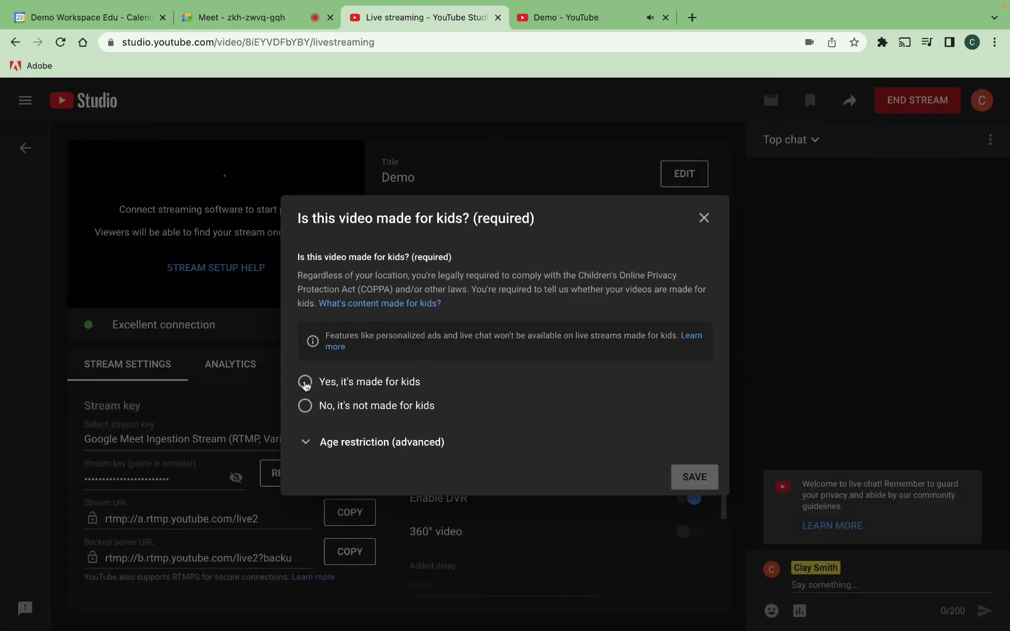
- Save Demo as made for kids, check its live analytics, then return to the streams list
click(305, 382)
click(696, 478)
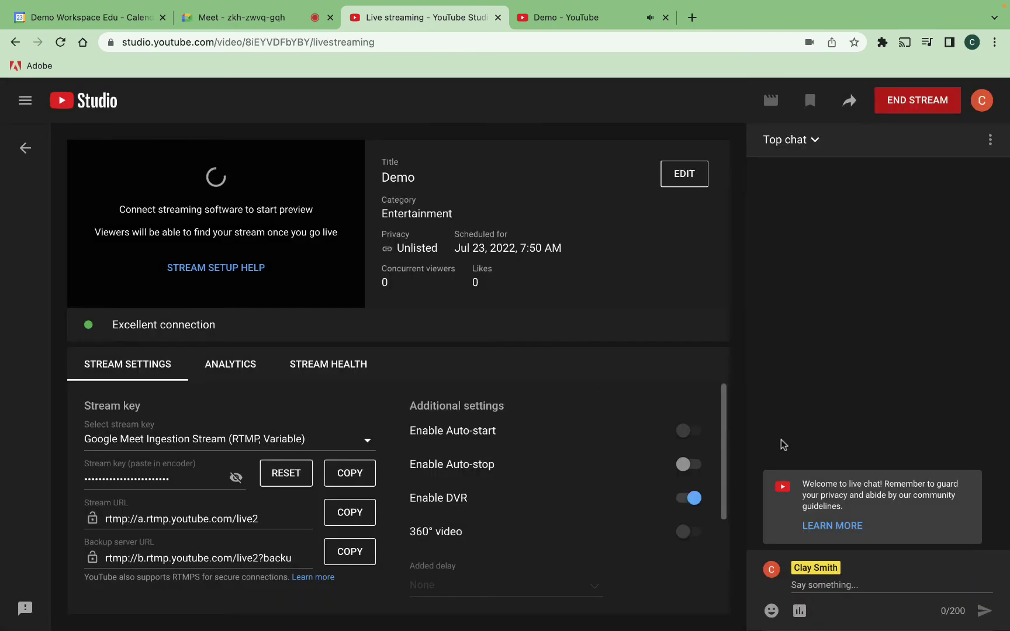
click(230, 364)
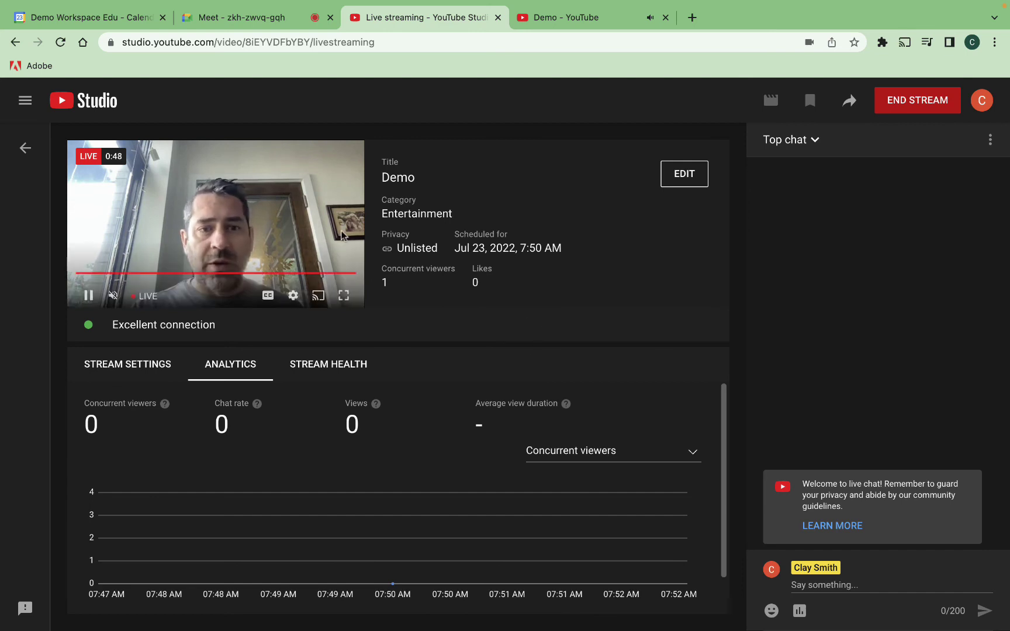
click(26, 147)
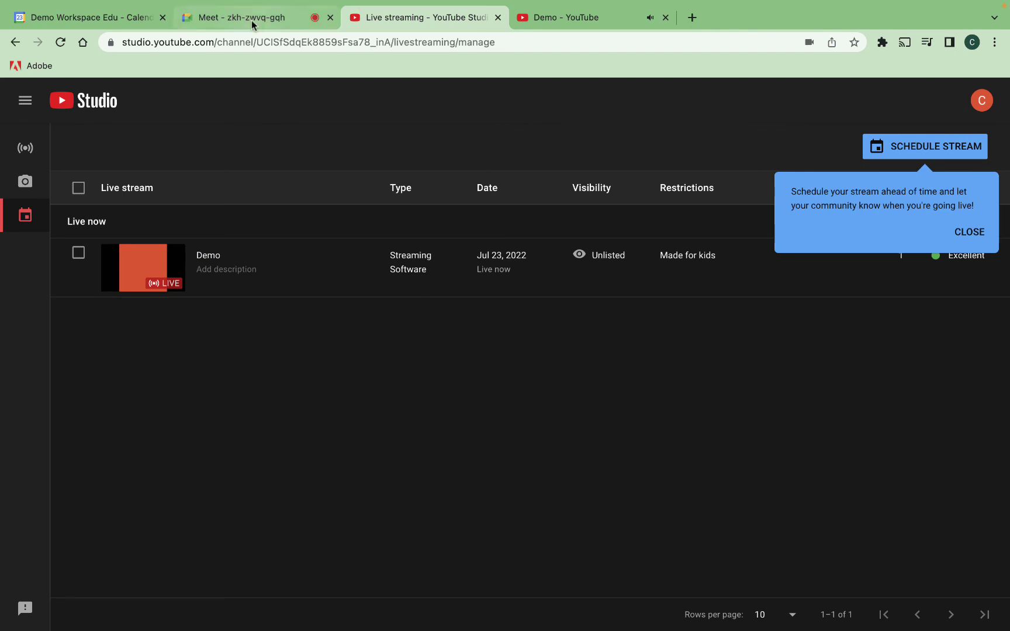
- Switch back to the Google Meet call showing the Demo stream live to 1 viewer
click(252, 20)
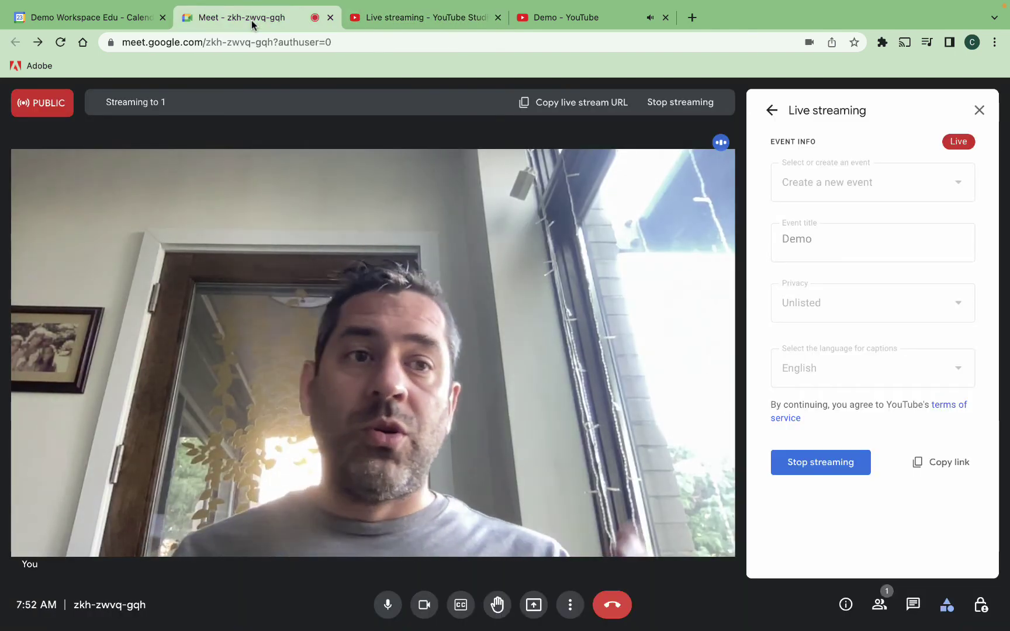